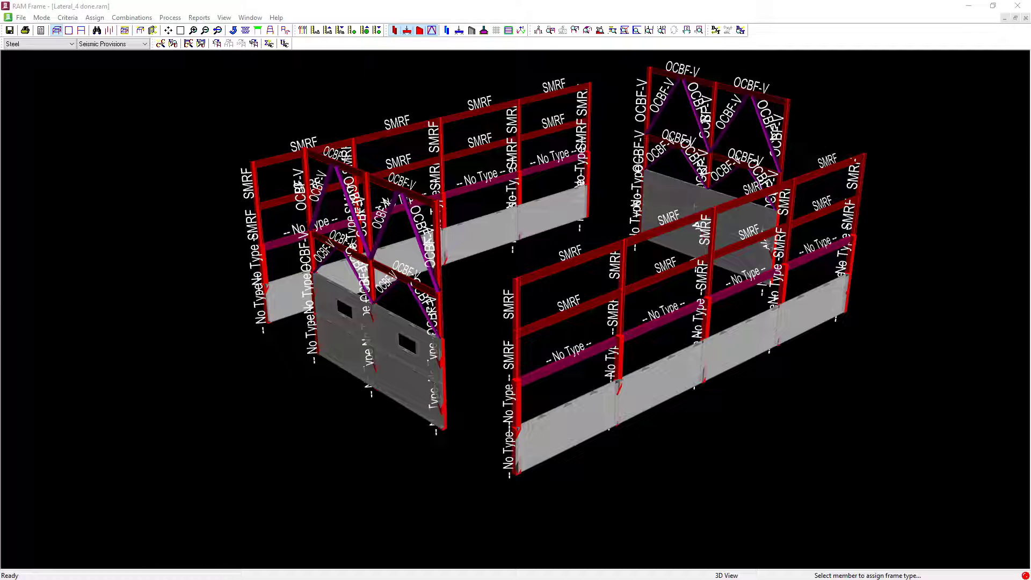
End frame-type assignment so the SMRF/OCBF-V labels disappear from the 3D view
{"action": "key", "text": "Escape"}
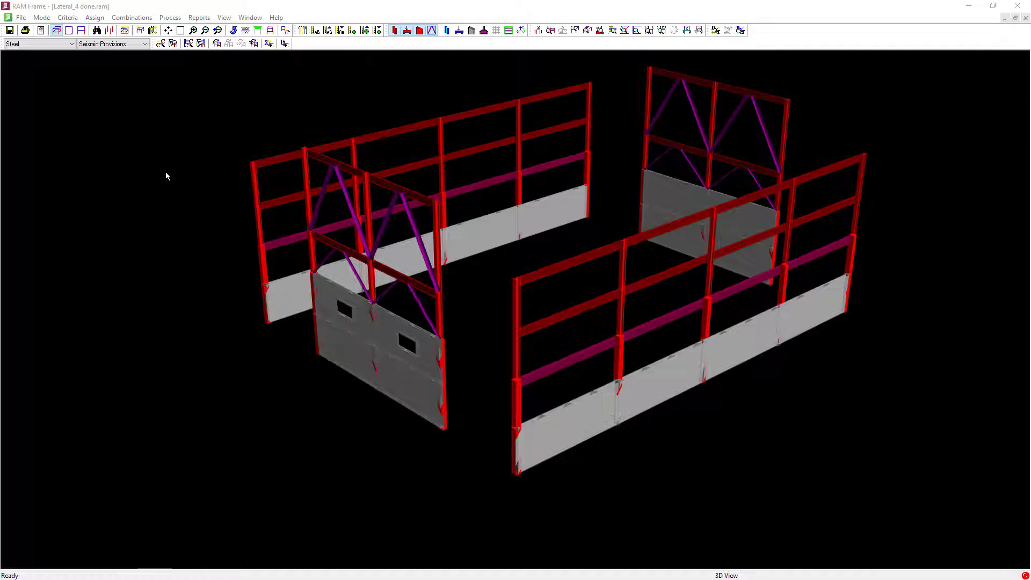
Run the Member Code Check on the frame and move its colour legend aside
{"action": "left_click", "coordinate": [169, 18]}
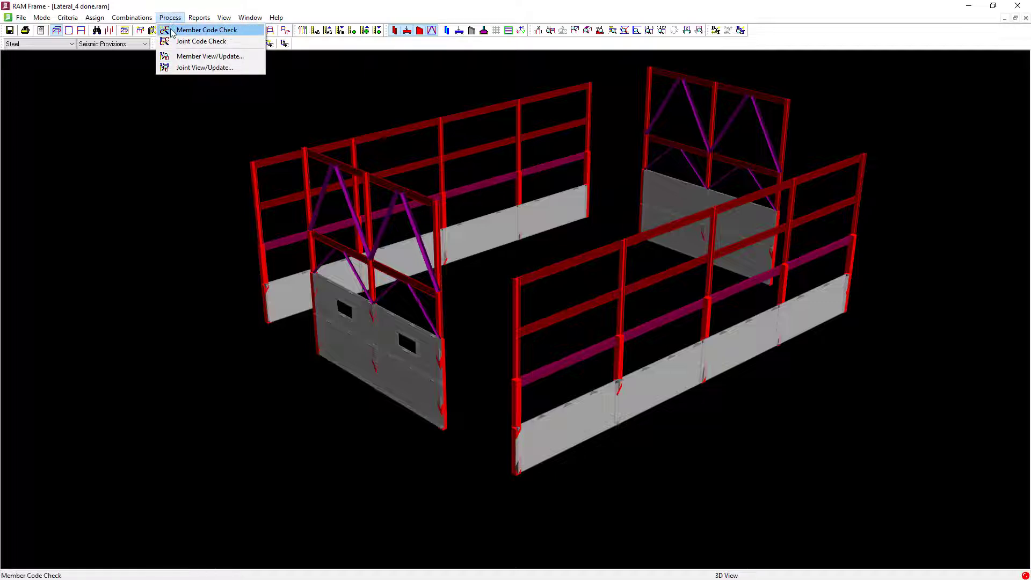
{"action": "left_click", "coordinate": [206, 30]}
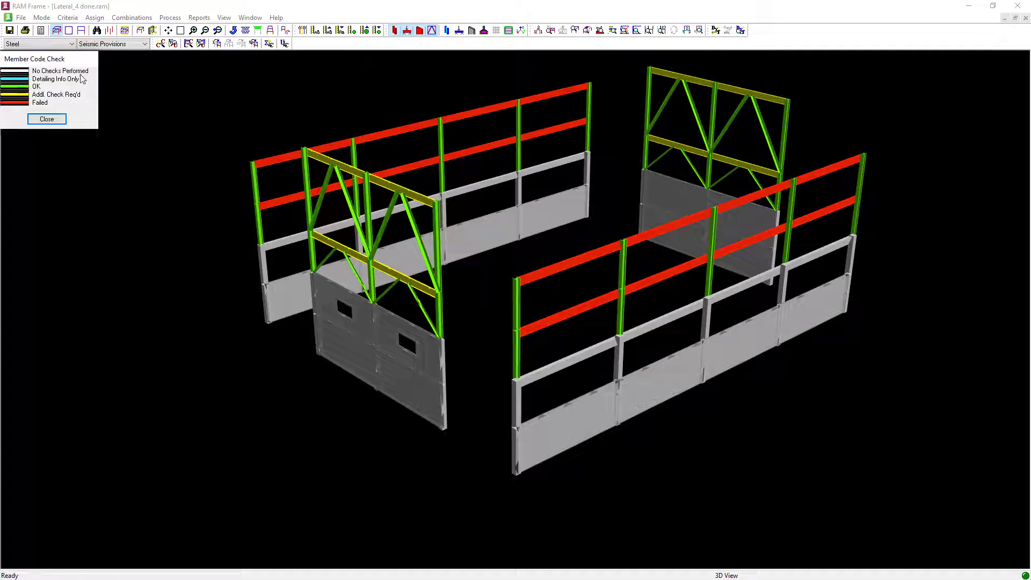
{"action": "left_click_drag", "start_coordinate": [71, 63], "coordinate": [179, 114]}
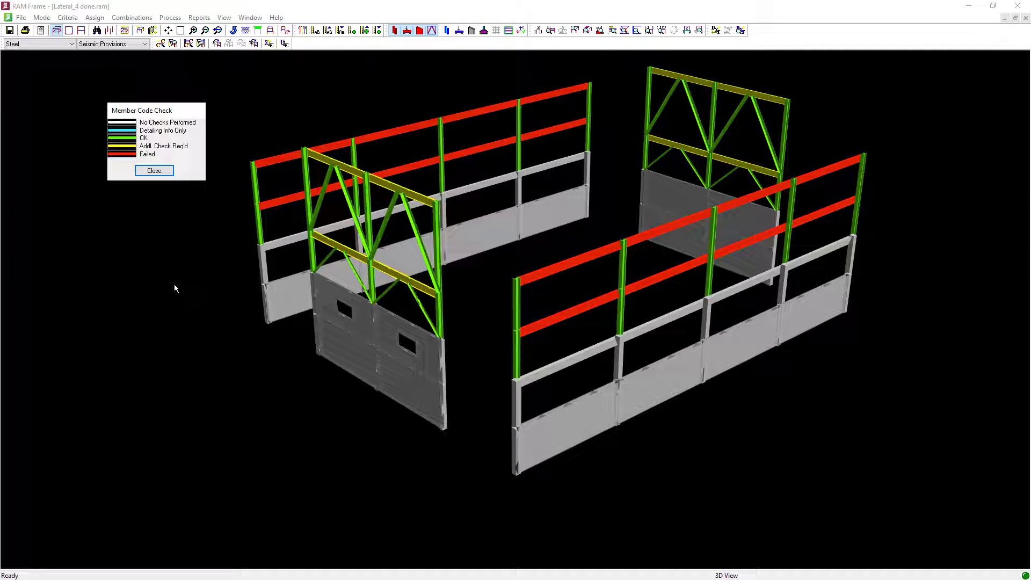
Start the Member View/Update command to inspect individual member results
{"action": "left_click", "coordinate": [174, 288]}
{"action": "left_click", "coordinate": [171, 19]}
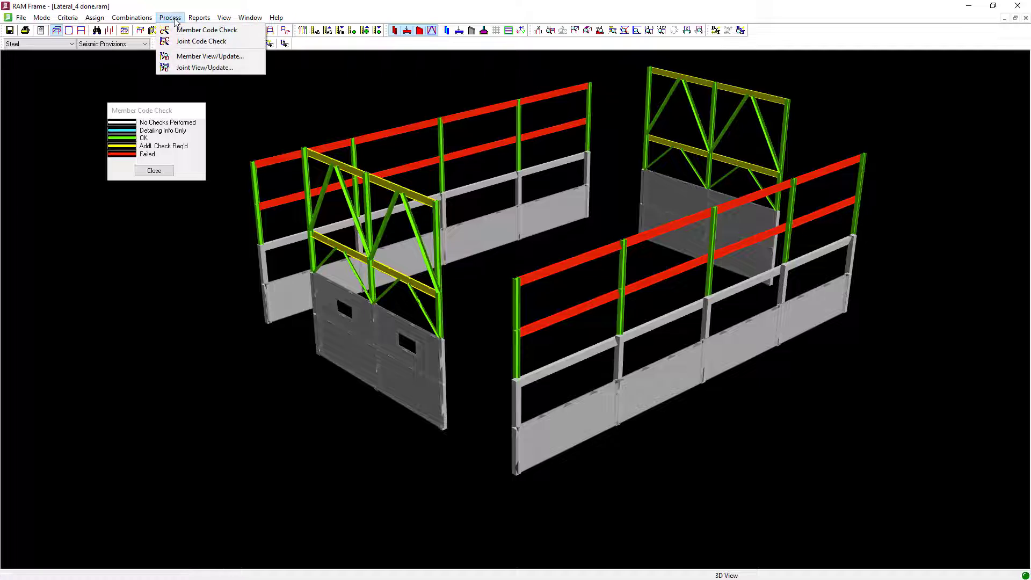
{"action": "left_click", "coordinate": [213, 56]}
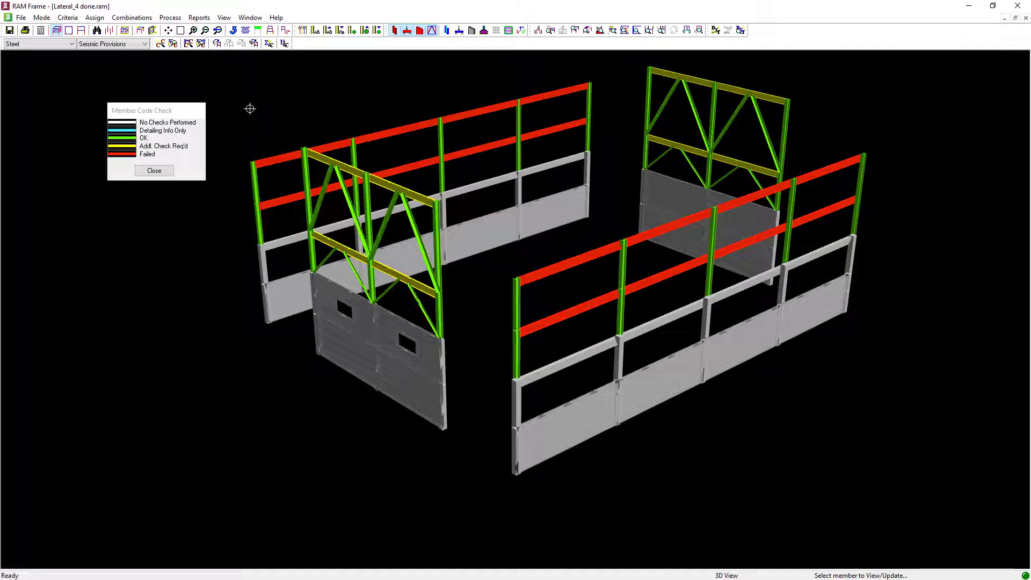
Pick third-floor beam 37 (W24X55) and inspect its failing E3.4b stability bracing check
{"action": "left_click", "coordinate": [644, 284]}
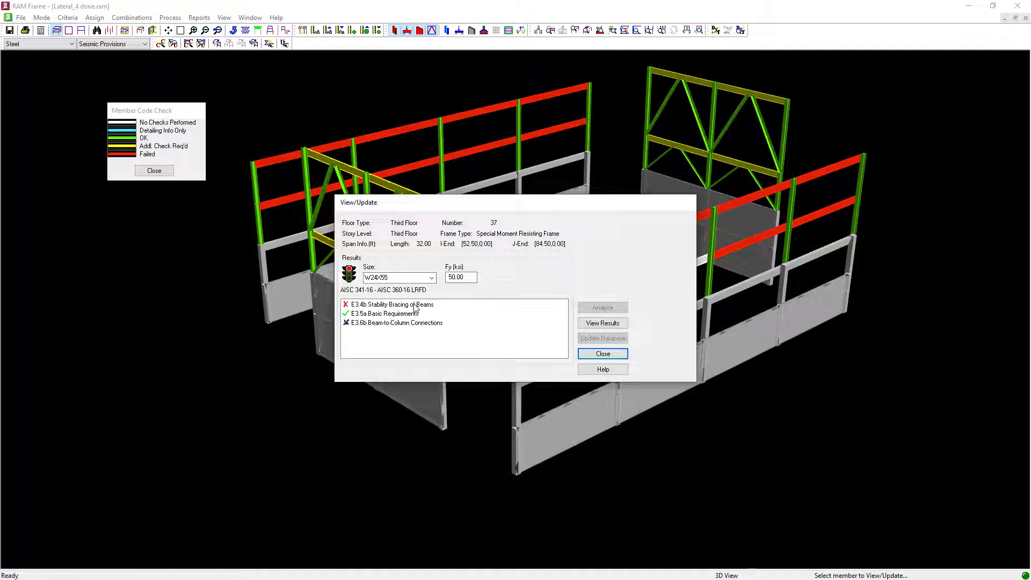
{"action": "double_click", "coordinate": [414, 305]}
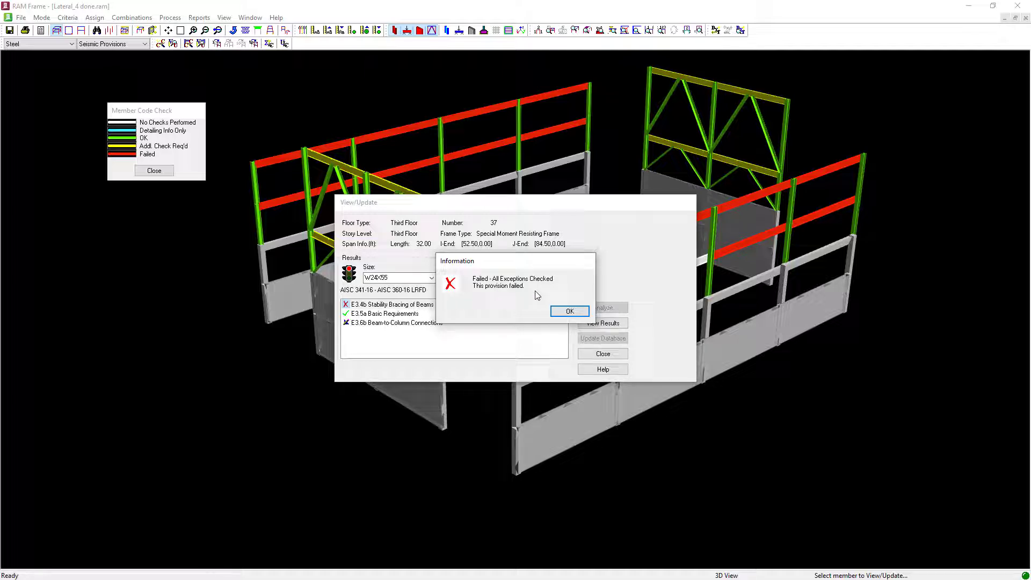
{"action": "left_click", "coordinate": [571, 311]}
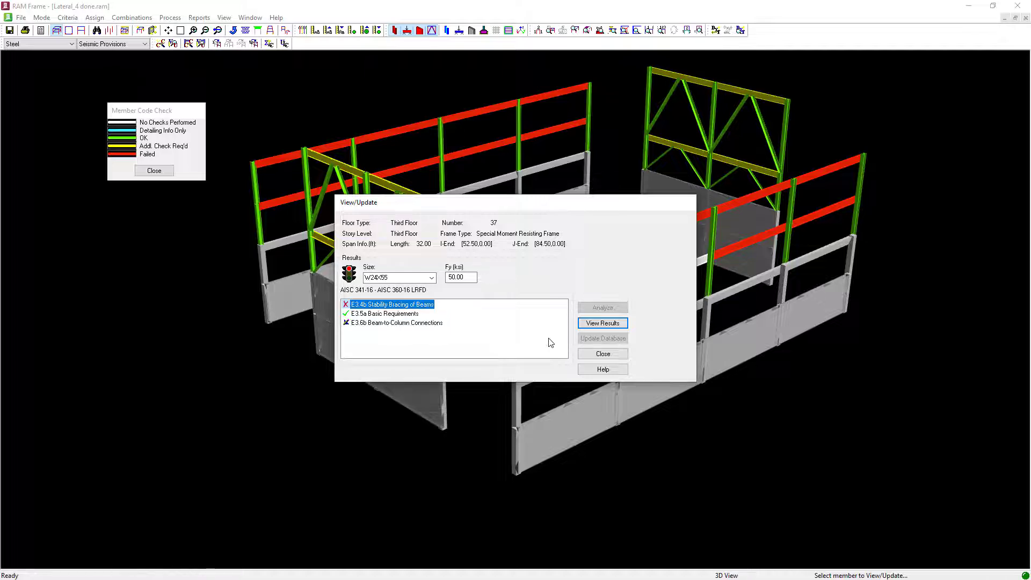
{"action": "left_click", "coordinate": [603, 324]}
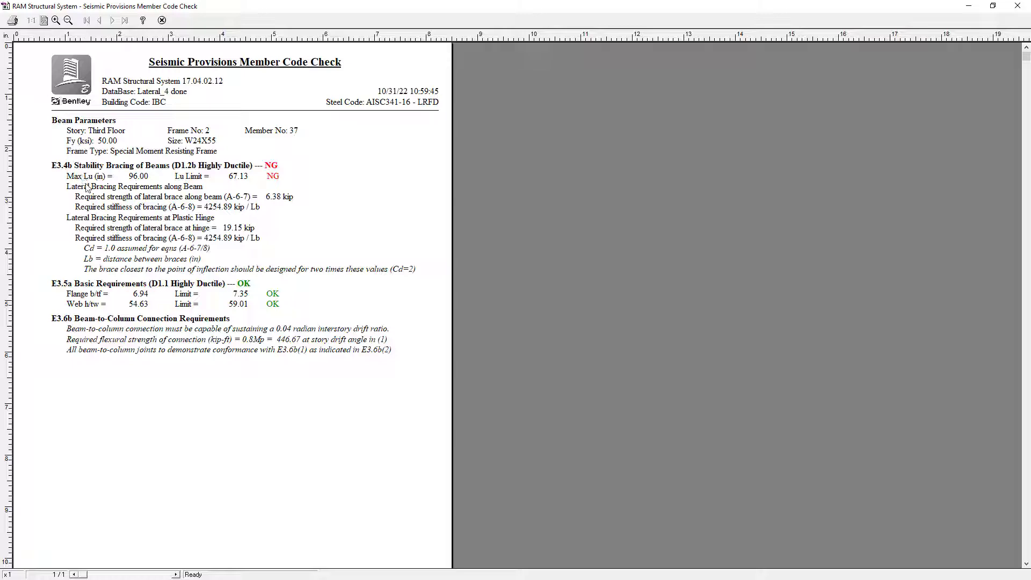
{"action": "left_click", "coordinate": [162, 21]}
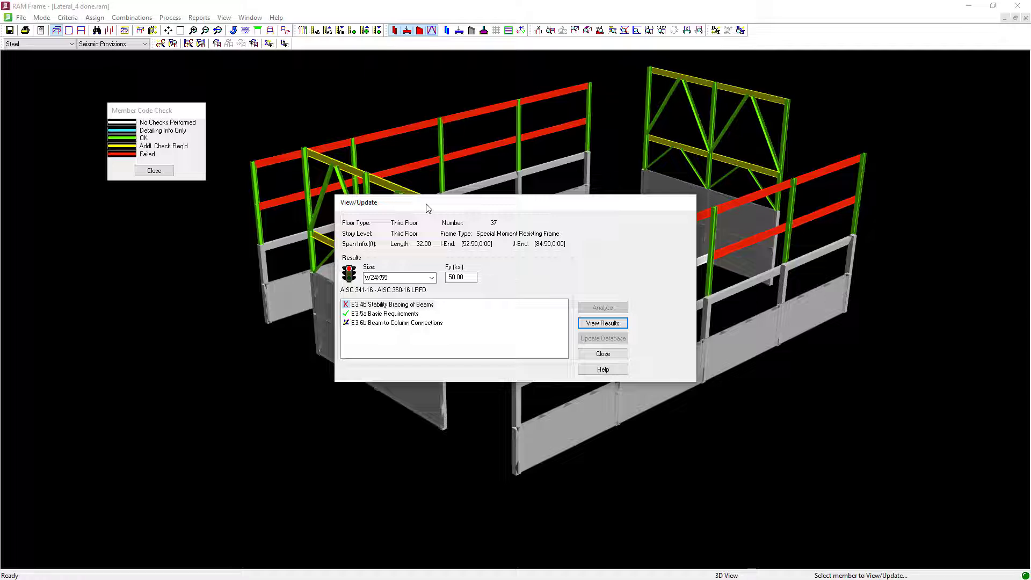
Change beam 37's trial size from W24X55 to W18X97
{"action": "key", "text": "Return"}
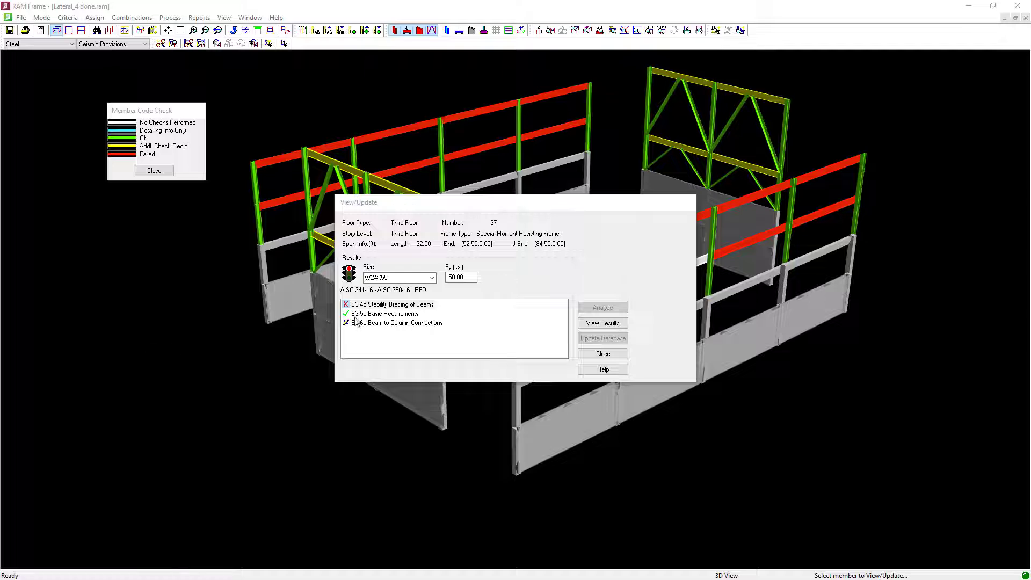
{"action": "left_click", "coordinate": [434, 278]}
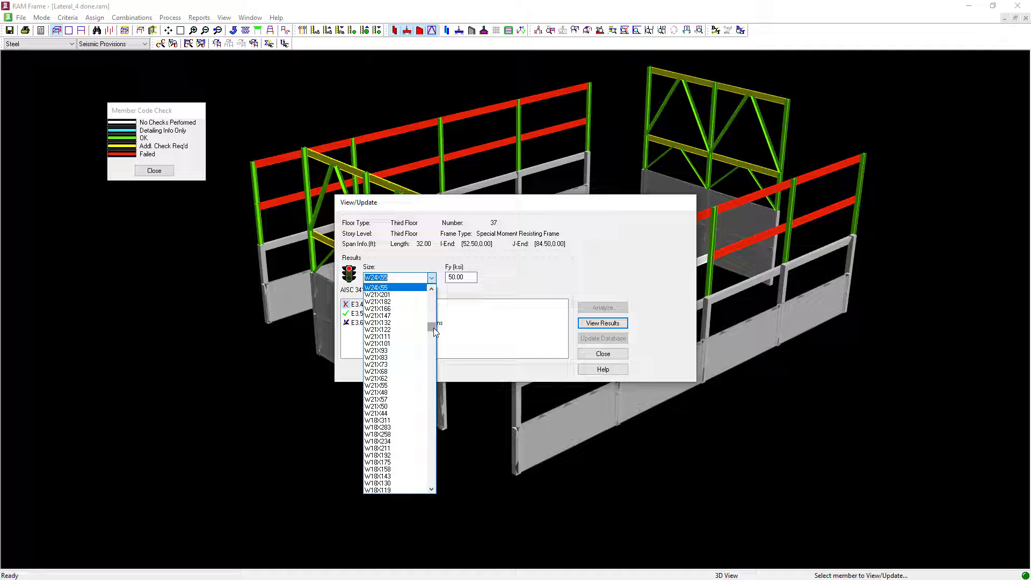
{"action": "left_click_drag", "start_coordinate": [433, 326], "coordinate": [436, 336]}
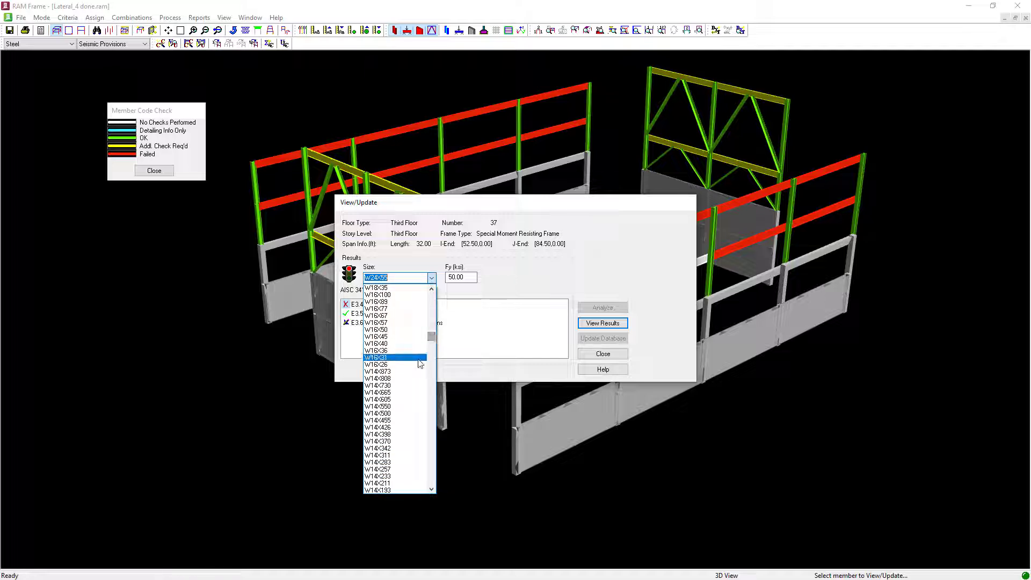
{"action": "scroll", "coordinate": [411, 327], "scroll_direction": "up", "scroll_amount": 1}
{"action": "scroll", "coordinate": [411, 327], "scroll_direction": "up", "scroll_amount": 4}
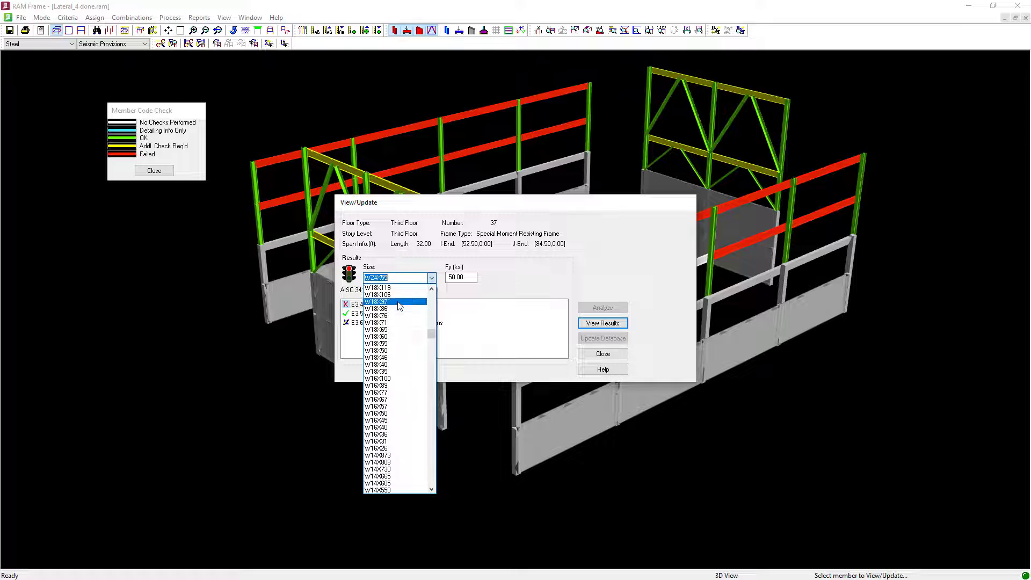
{"action": "left_click", "coordinate": [399, 303]}
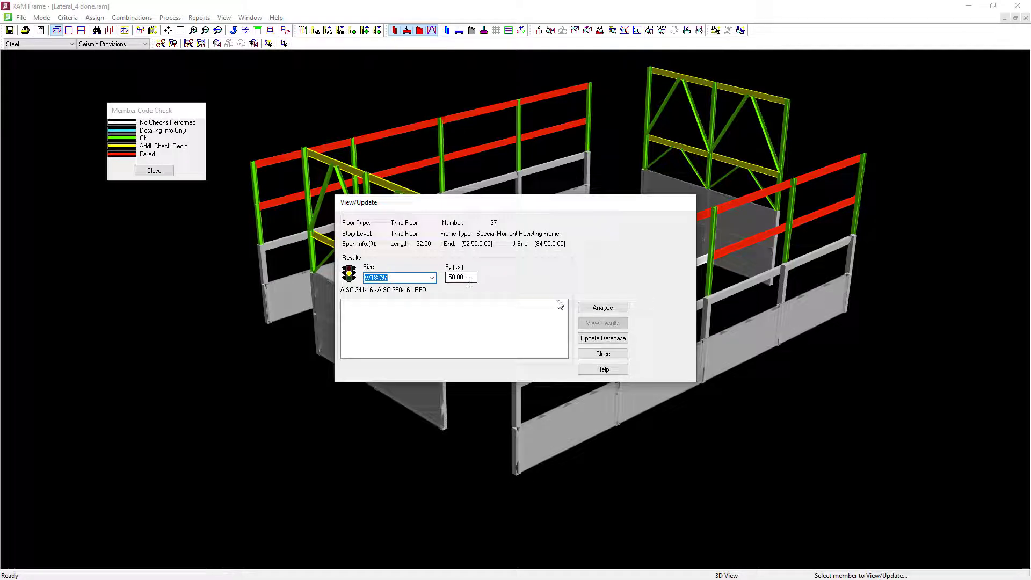
Reanalyze beam 37 as W18X97 and open its seismic report showing E3.4b and E3.5a OK
{"action": "left_click", "coordinate": [590, 312]}
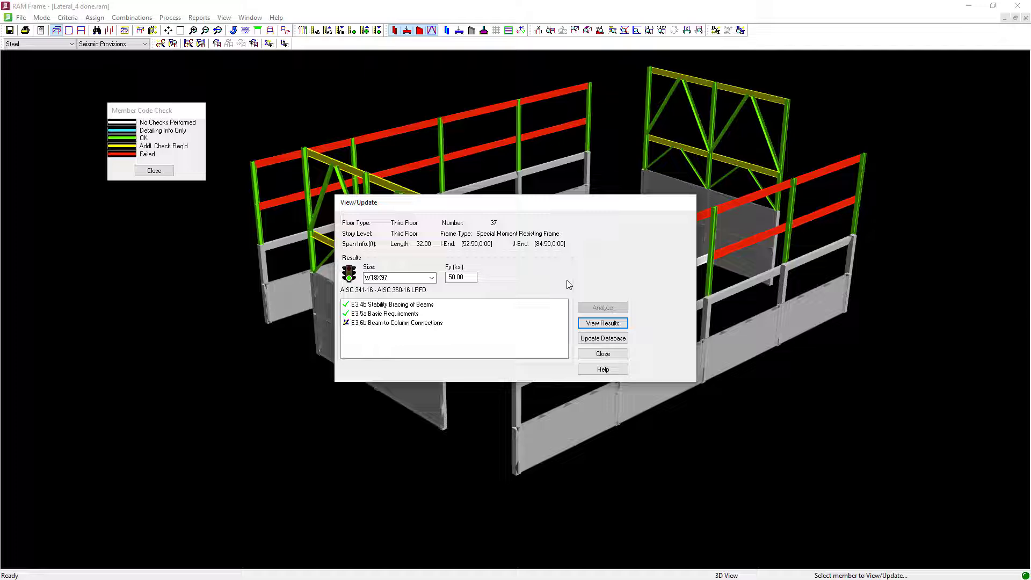
{"action": "left_click", "coordinate": [585, 323]}
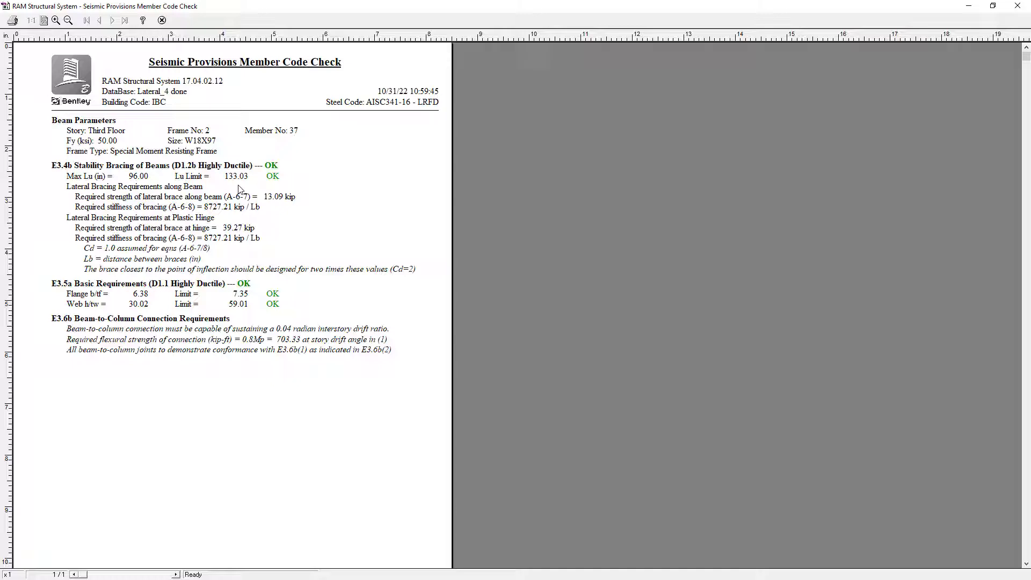
Close the report, update the database with beam 37's W18X97 size, and close View/Update
{"action": "left_click", "coordinate": [162, 20]}
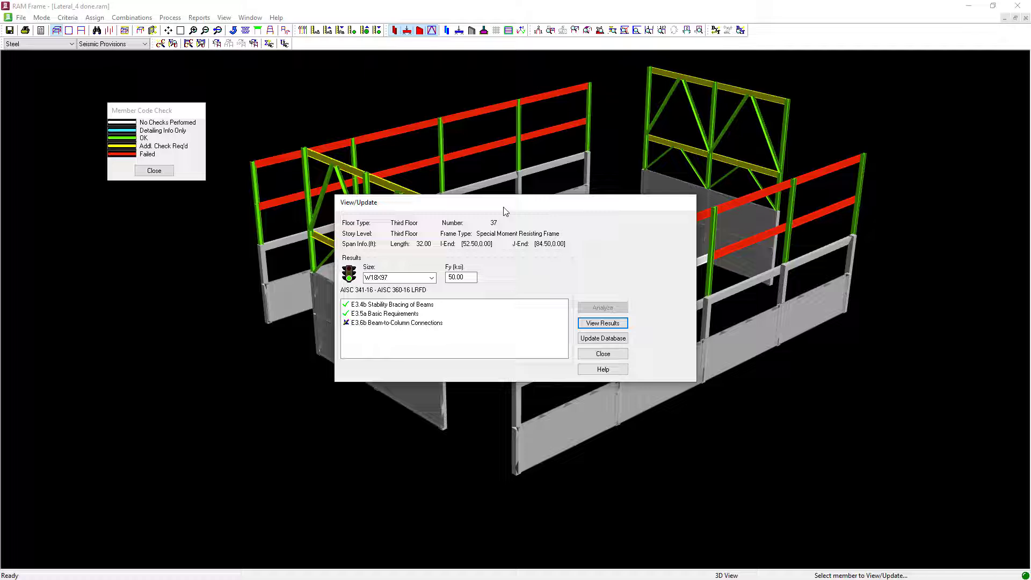
{"action": "left_click", "coordinate": [595, 343]}
{"action": "left_click", "coordinate": [600, 356]}
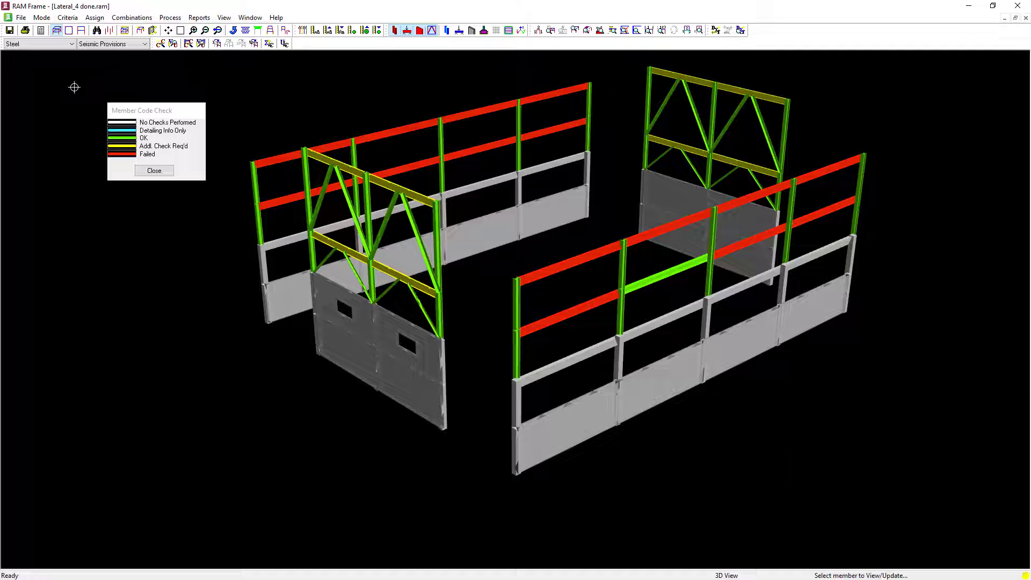
Assign the W18X97 section to all beams through Assign > Beams > Size
{"action": "left_click", "coordinate": [95, 18]}
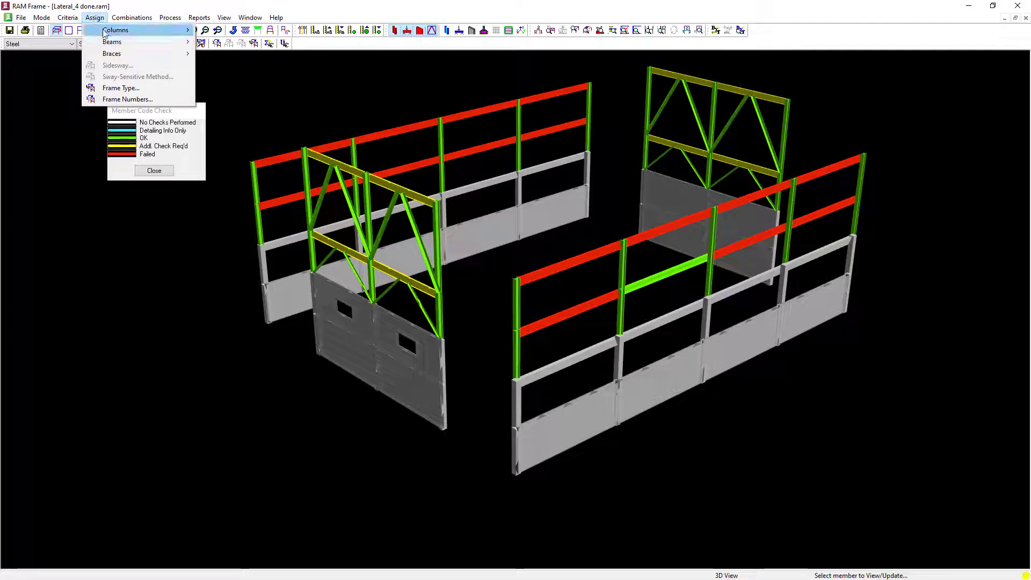
{"action": "mouse_move", "coordinate": [105, 33]}
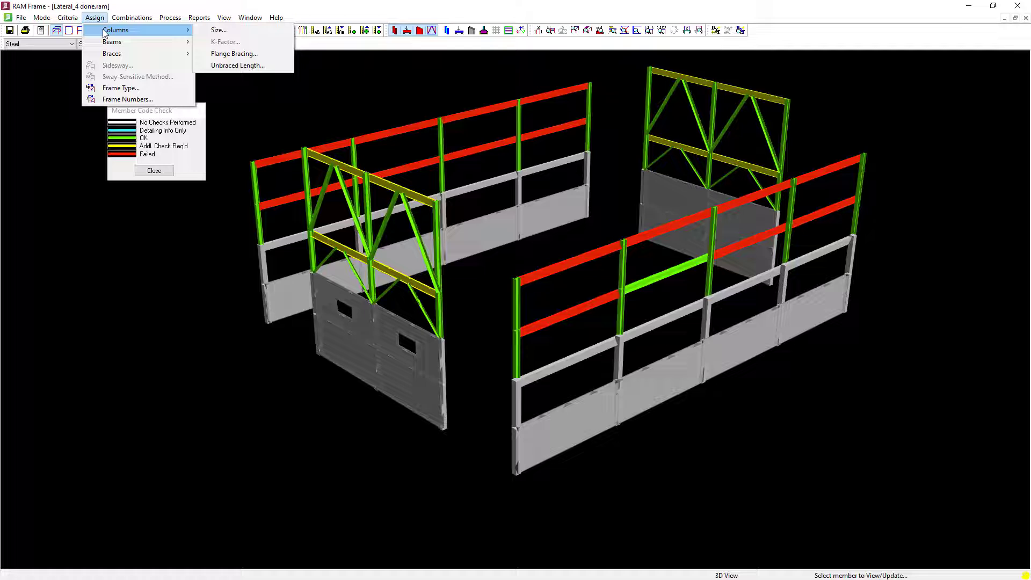
{"action": "mouse_move", "coordinate": [109, 52]}
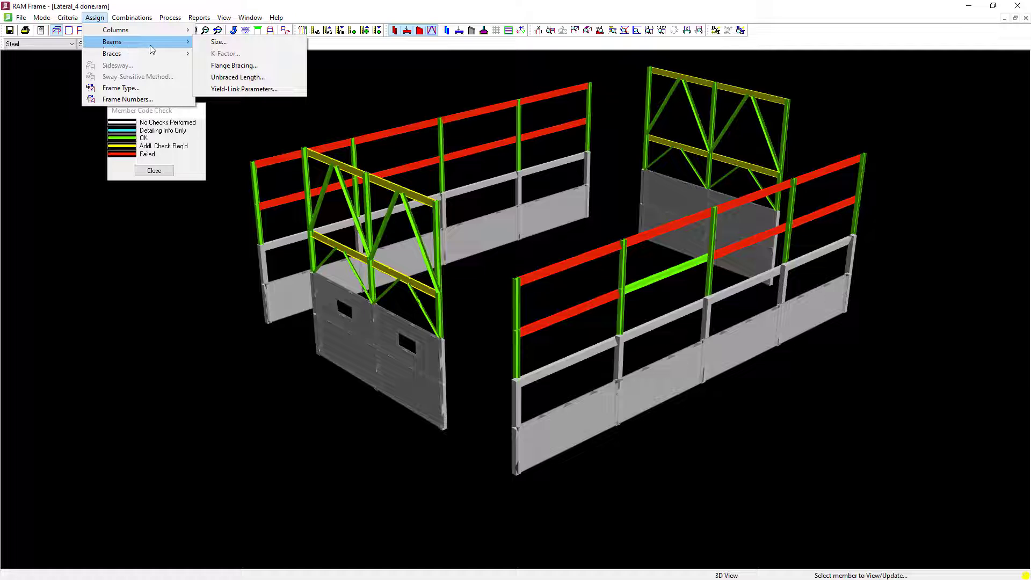
{"action": "left_click", "coordinate": [215, 43]}
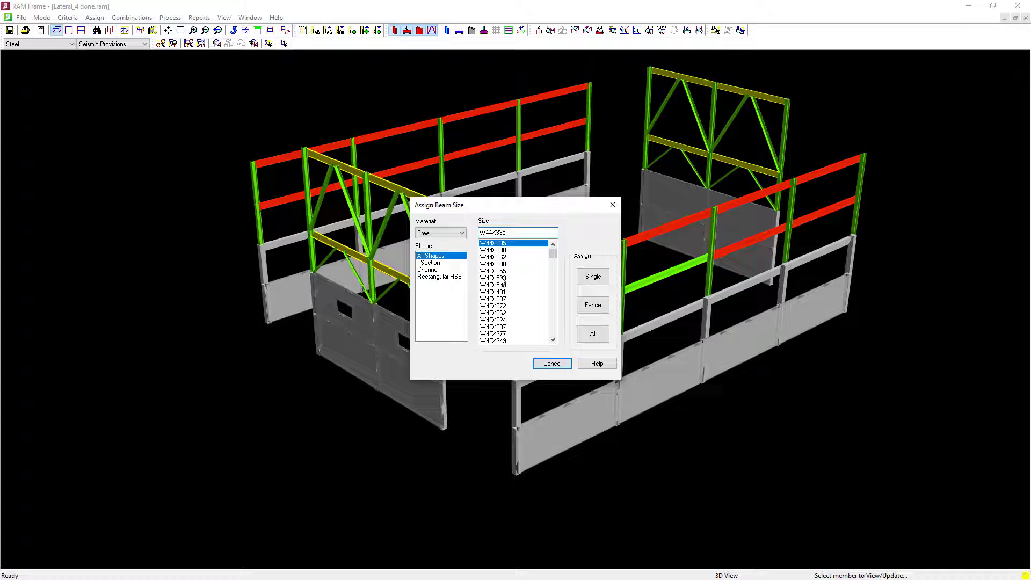
{"action": "scroll", "coordinate": [510, 292], "scroll_direction": "down", "scroll_amount": 7}
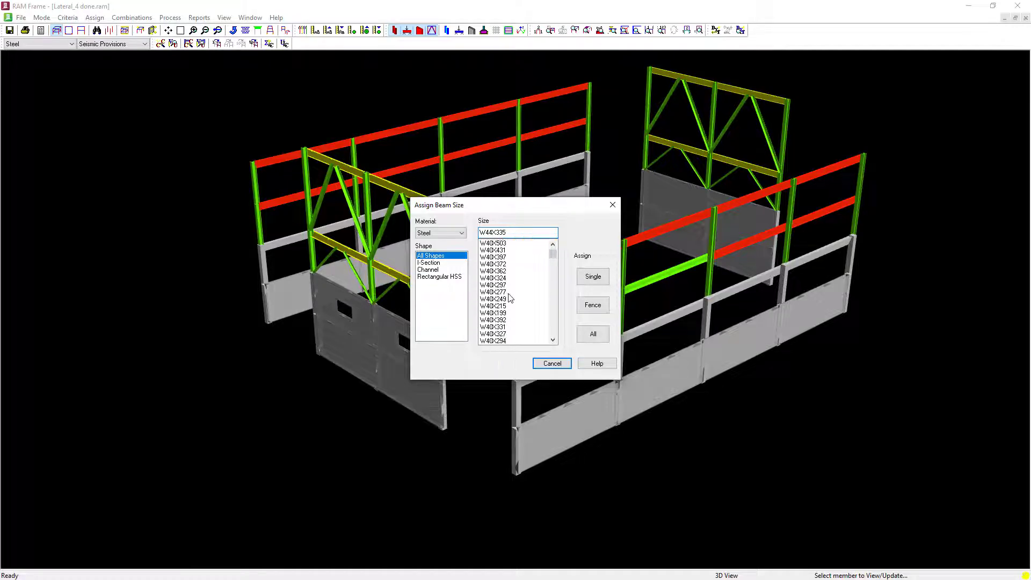
{"action": "scroll", "coordinate": [508, 308], "scroll_direction": "down", "scroll_amount": 10}
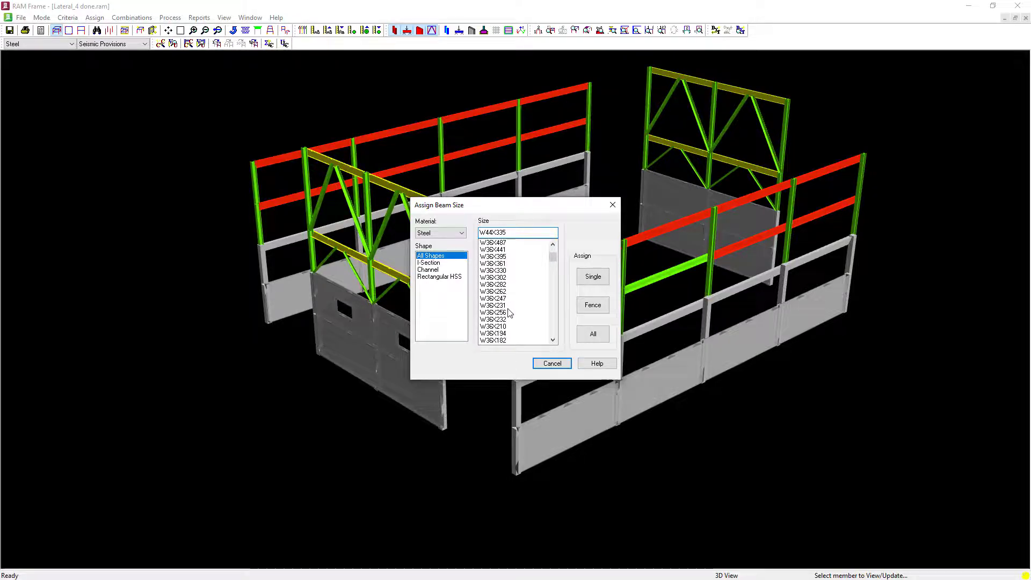
{"action": "scroll", "coordinate": [510, 317], "scroll_direction": "down", "scroll_amount": 15}
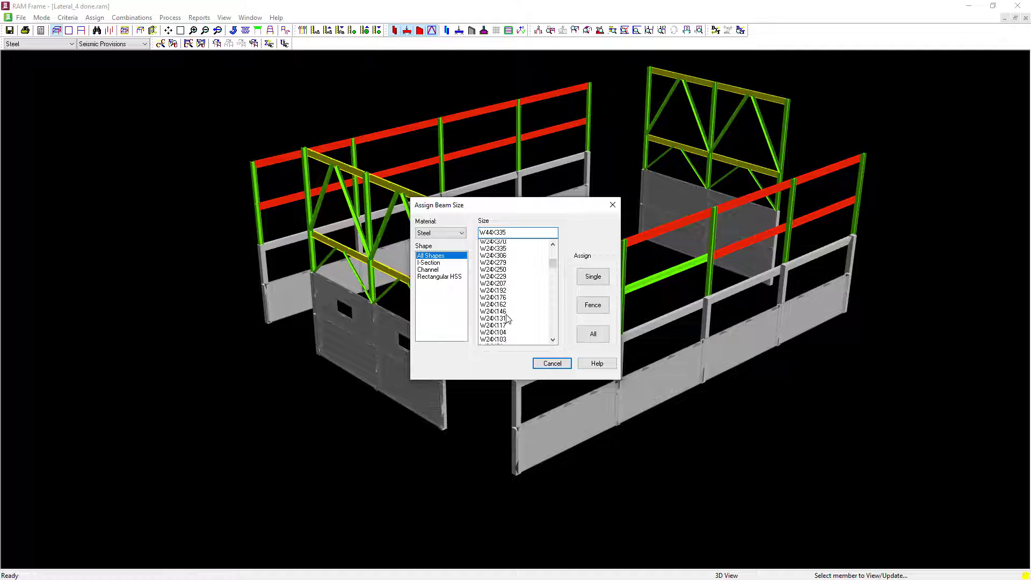
{"action": "scroll", "coordinate": [505, 322], "scroll_direction": "down", "scroll_amount": 4}
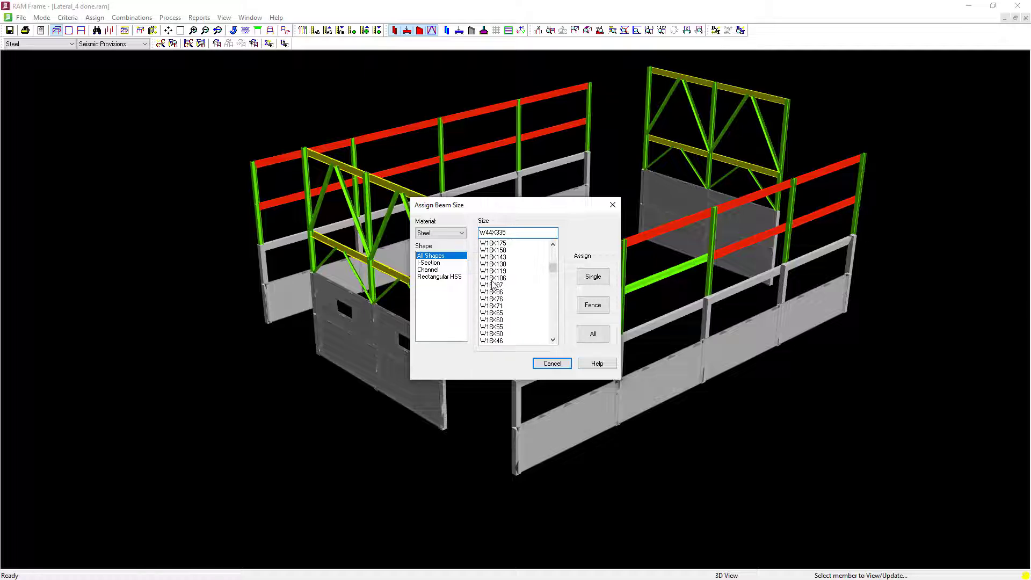
{"action": "left_click", "coordinate": [492, 285]}
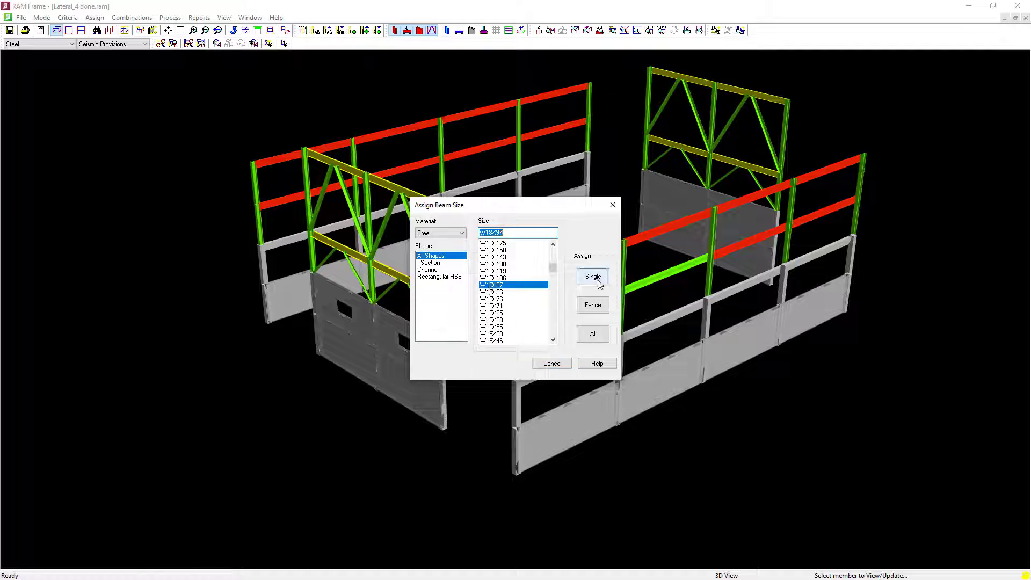
{"action": "left_click", "coordinate": [592, 336]}
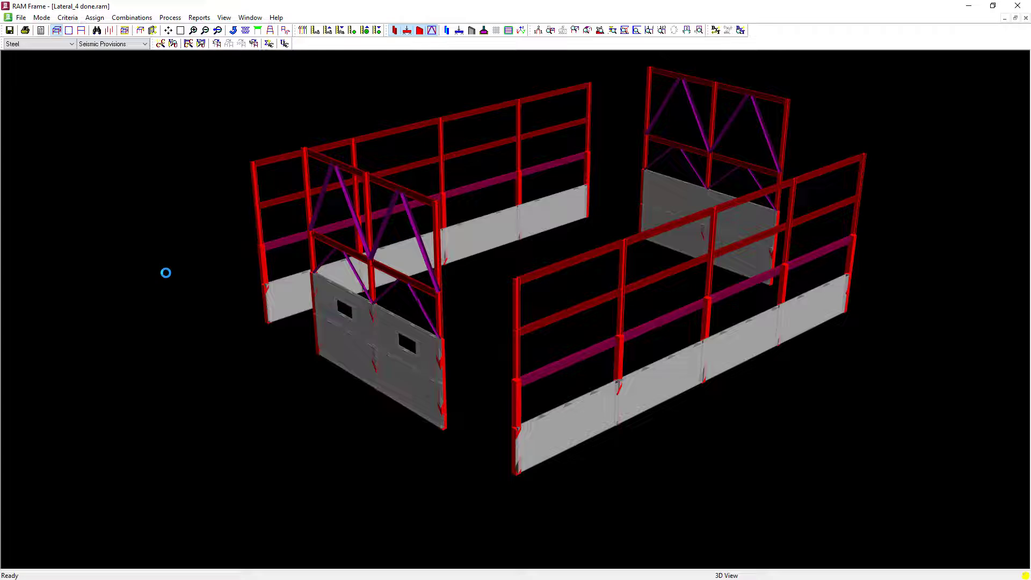
Switch to Analysis mode and run the full building analysis, dismissing the completion message
{"action": "left_click", "coordinate": [38, 45]}
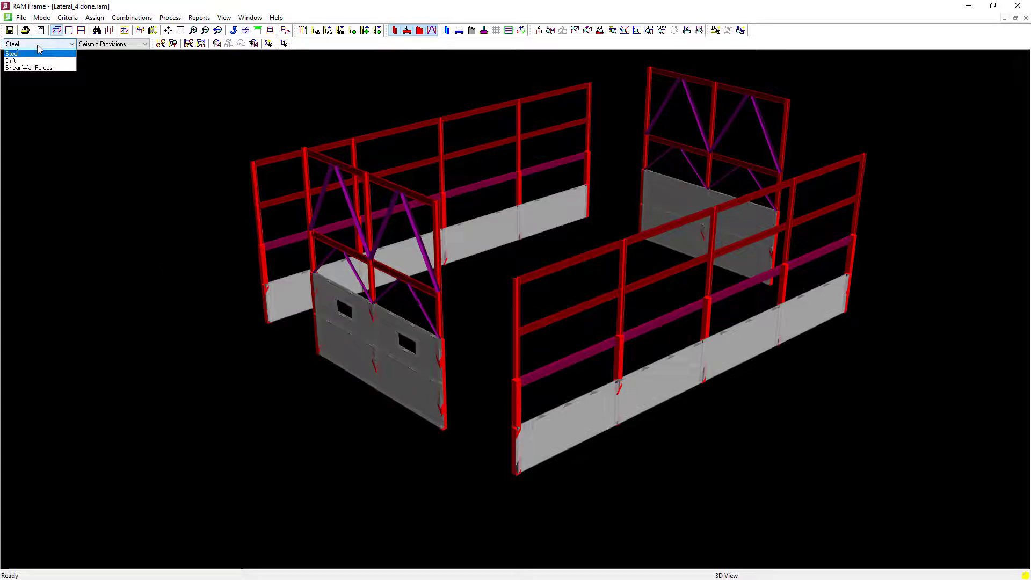
{"action": "left_click", "coordinate": [39, 54]}
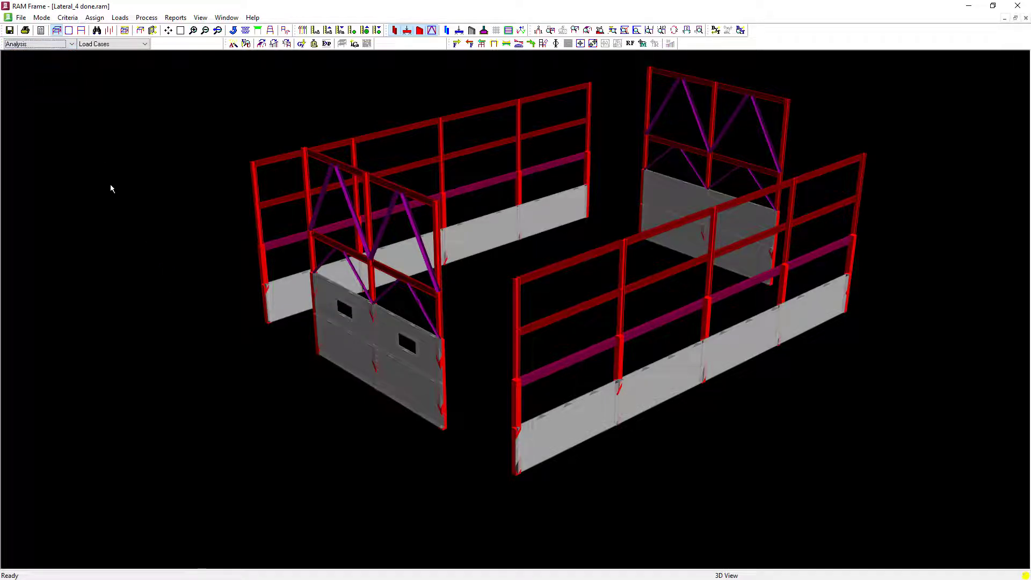
{"action": "left_click", "coordinate": [148, 19]}
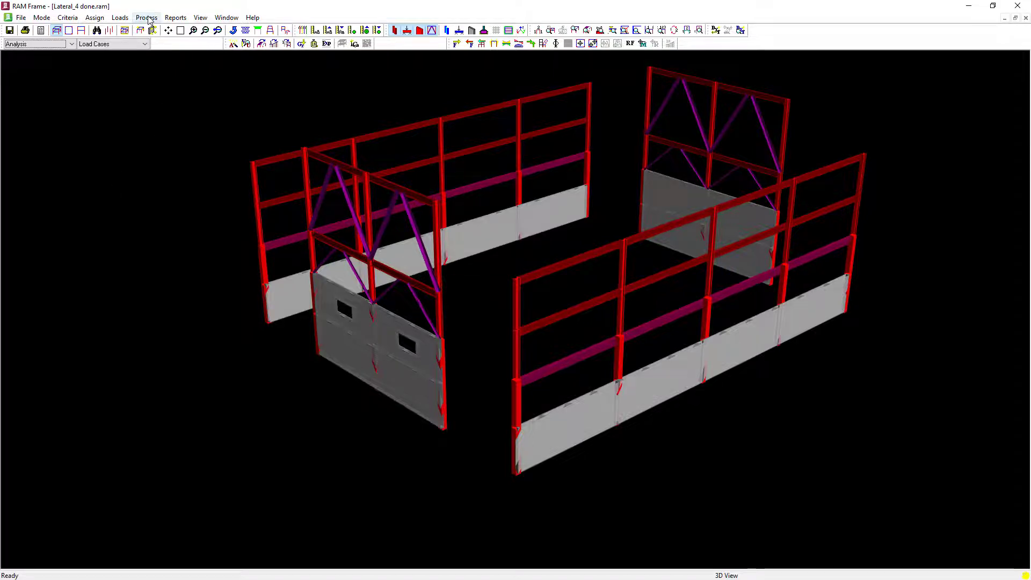
{"action": "left_click", "coordinate": [164, 42]}
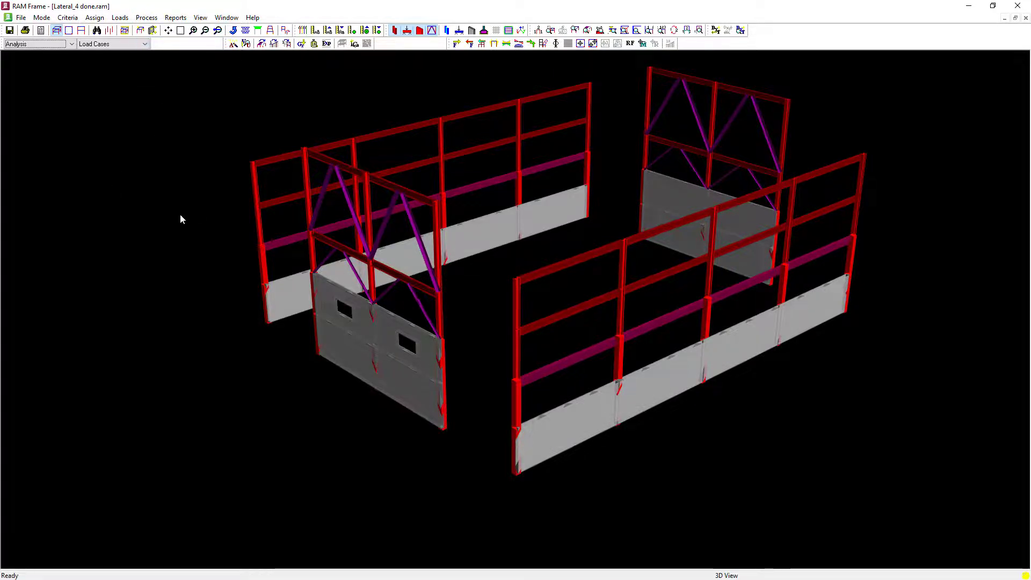
{"action": "left_click", "coordinate": [461, 380]}
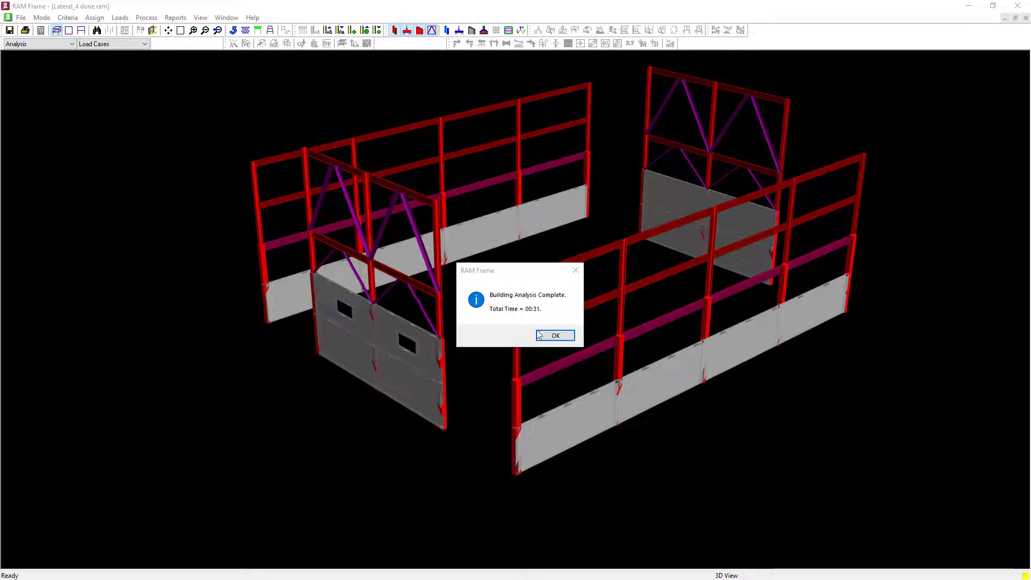
{"action": "left_click", "coordinate": [554, 336]}
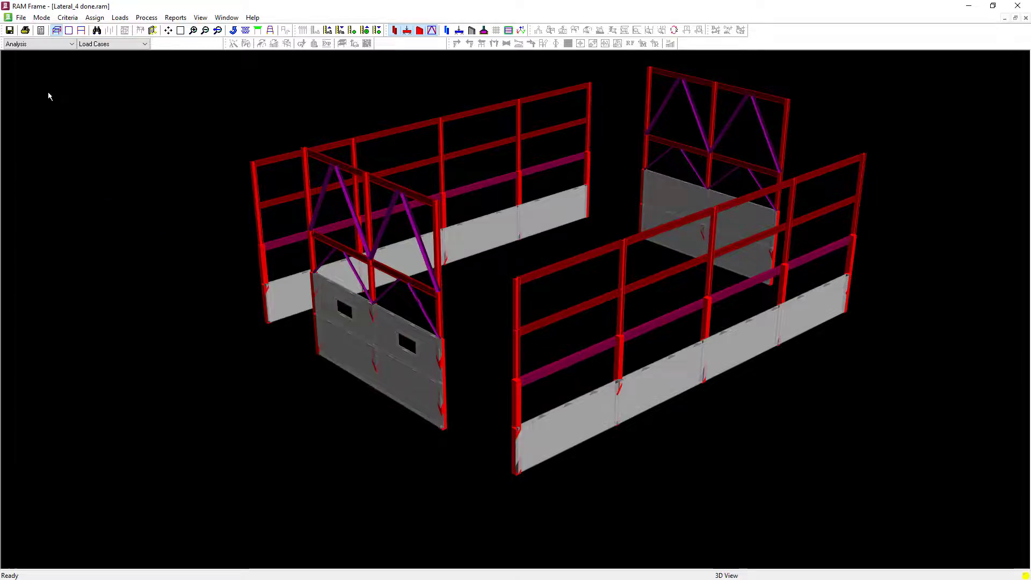
Return to Steel mode and run the Standard Provisions member code check
{"action": "left_click", "coordinate": [37, 48]}
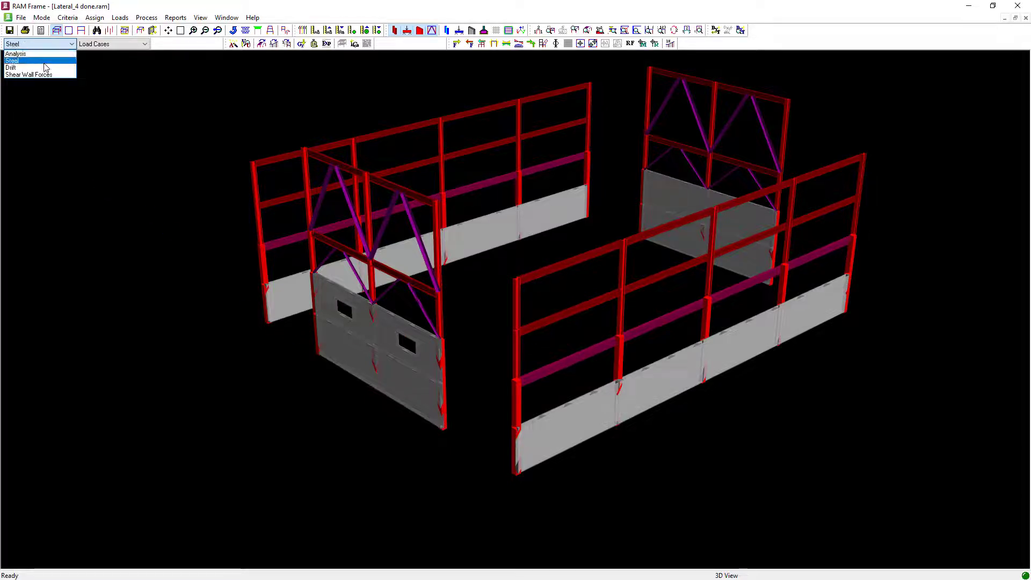
{"action": "left_click", "coordinate": [40, 61]}
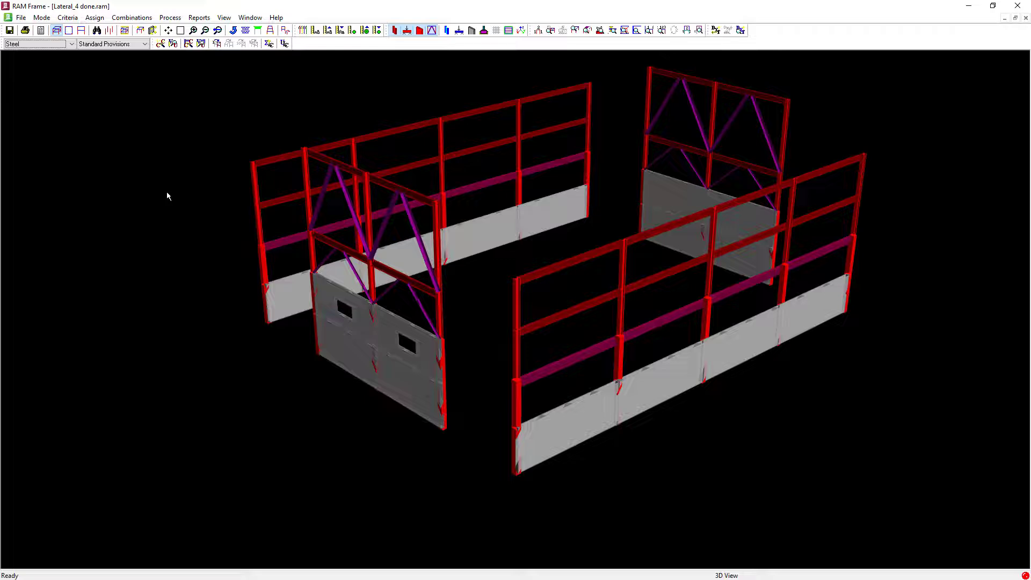
{"action": "left_click", "coordinate": [160, 44]}
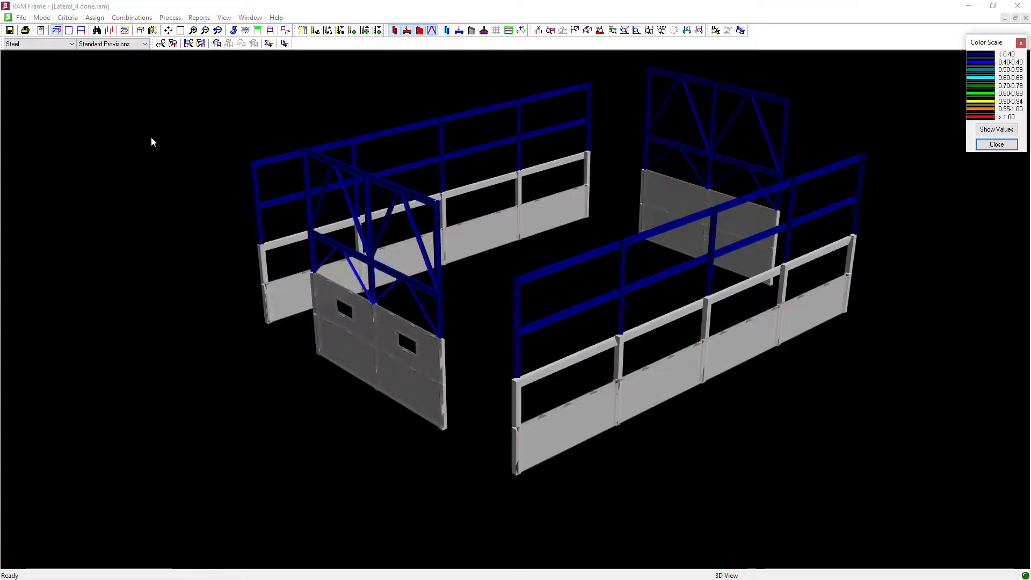
Switch the design provisions to Seismic Provisions and run the member code check
{"action": "left_click", "coordinate": [109, 44]}
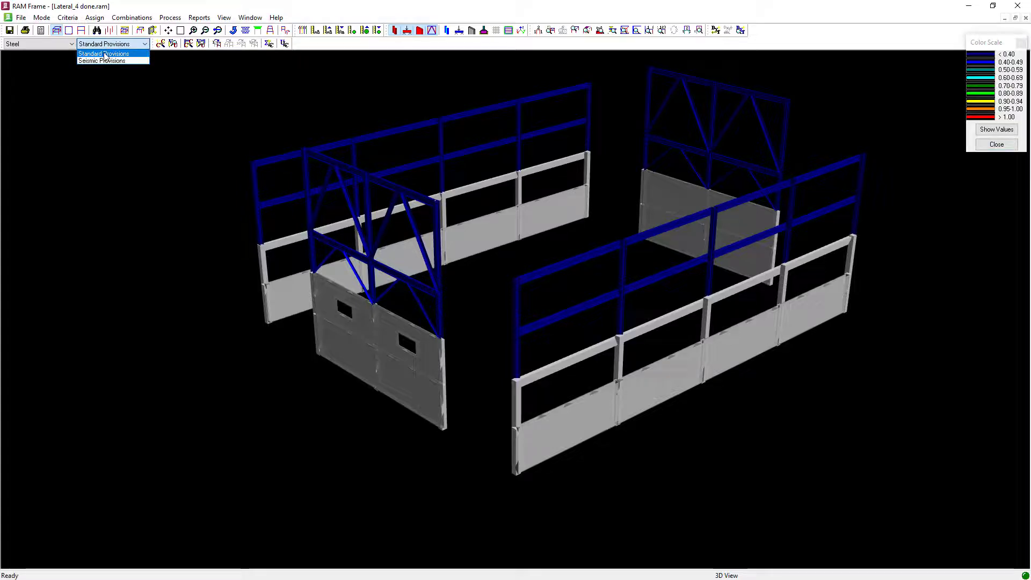
{"action": "left_click", "coordinate": [103, 62]}
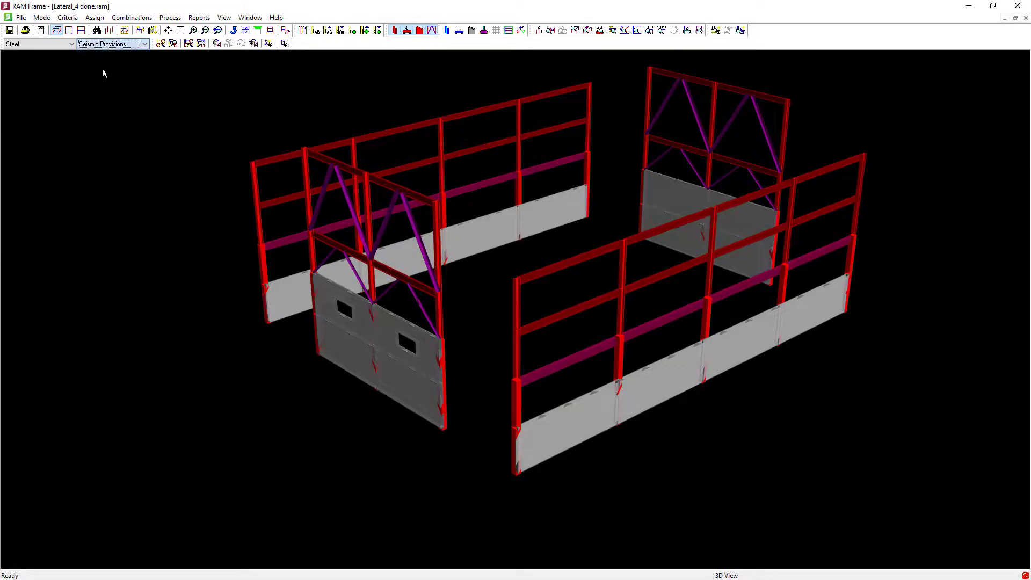
{"action": "left_click", "coordinate": [160, 44]}
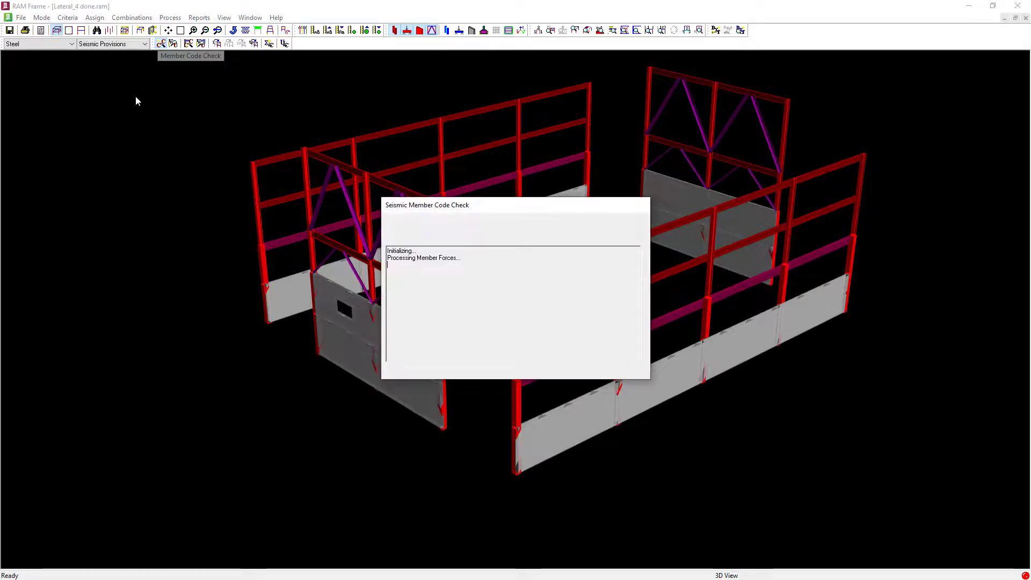